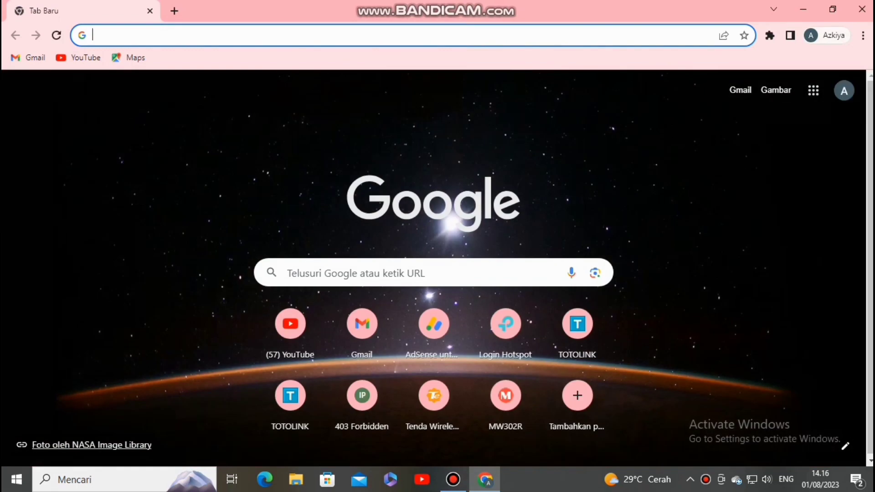
# Open the router's setup page at 10.0.0.31/wizardset.htm and review the Easy Setup internet and wireless settings
pyautogui.write('10.0.0.')
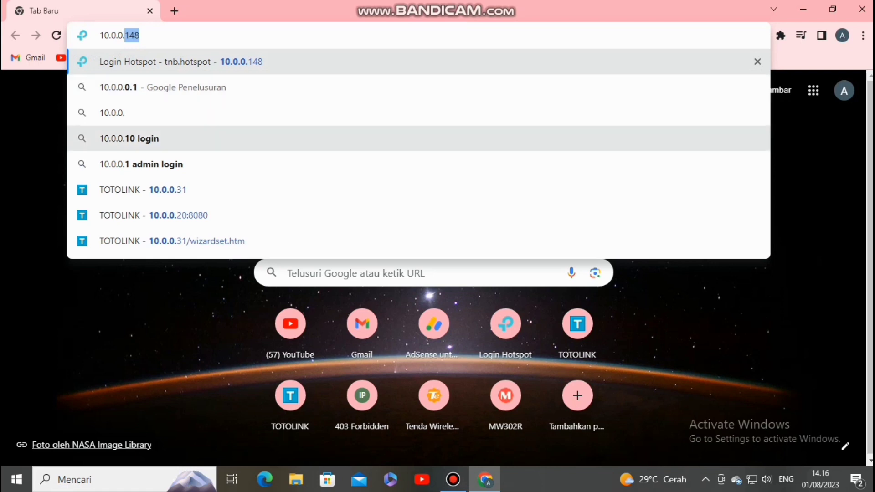
pyautogui.click(172, 241)
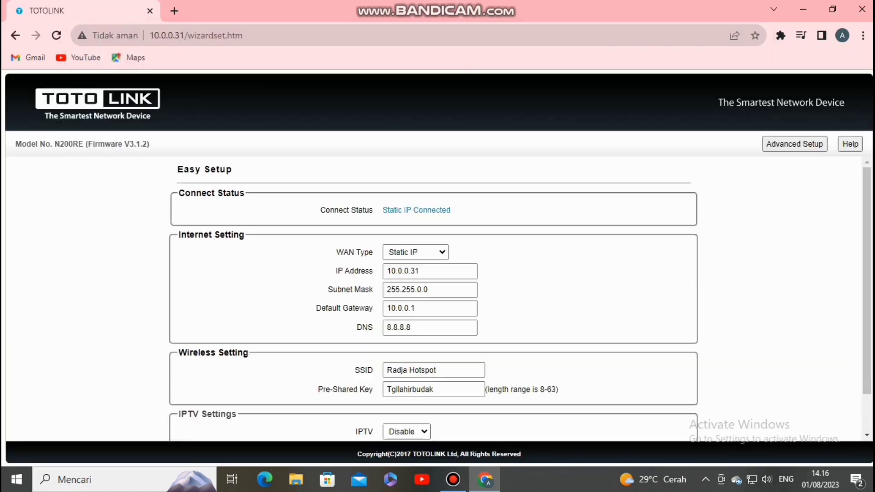
pyautogui.scroll(-1, 520, 300)
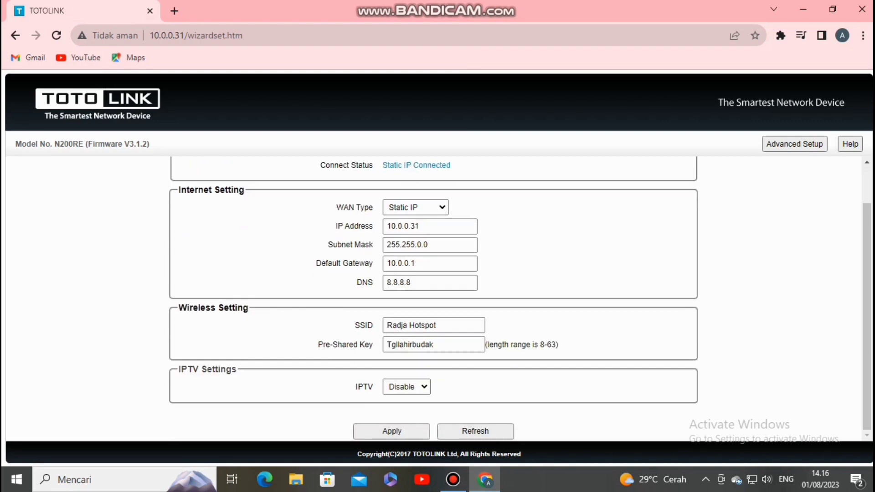
pyautogui.scroll(1, 520, 299)
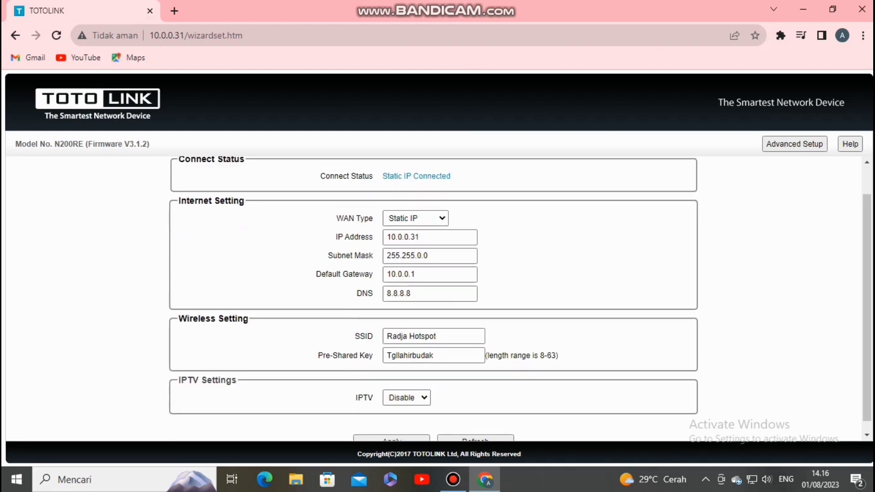
pyautogui.scroll(-1, 520, 299)
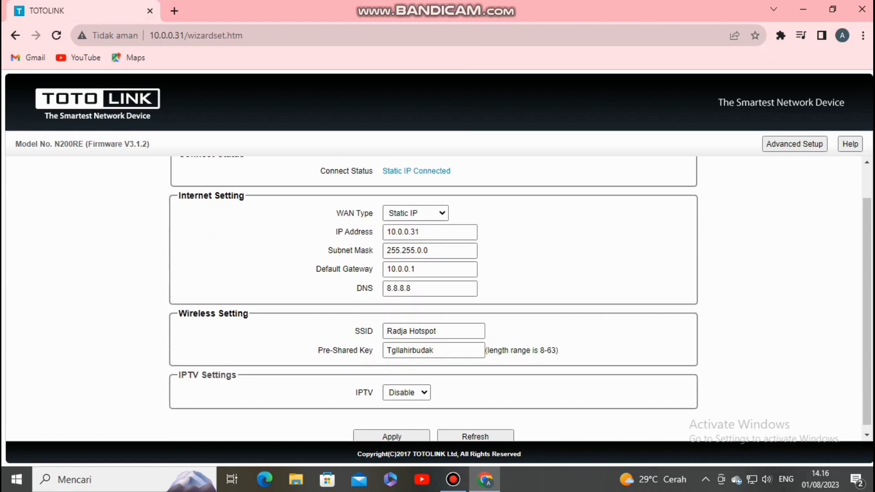
pyautogui.scroll(1, 520, 298)
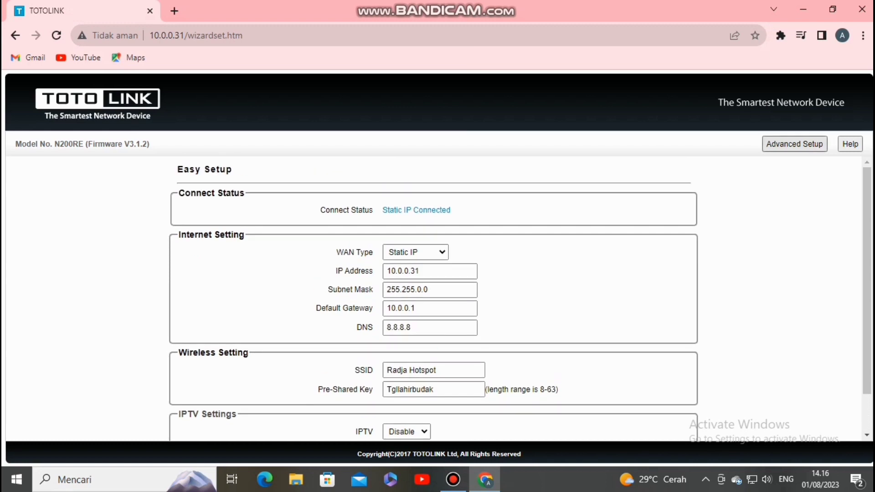
# Go to the router's advanced setup and open the LAN settings of the network section
pyautogui.click(802, 144)
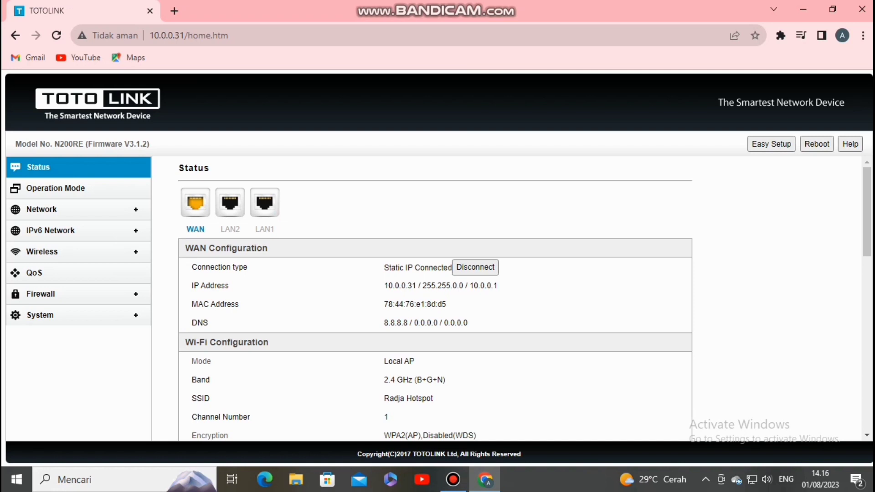
pyautogui.click(42, 209)
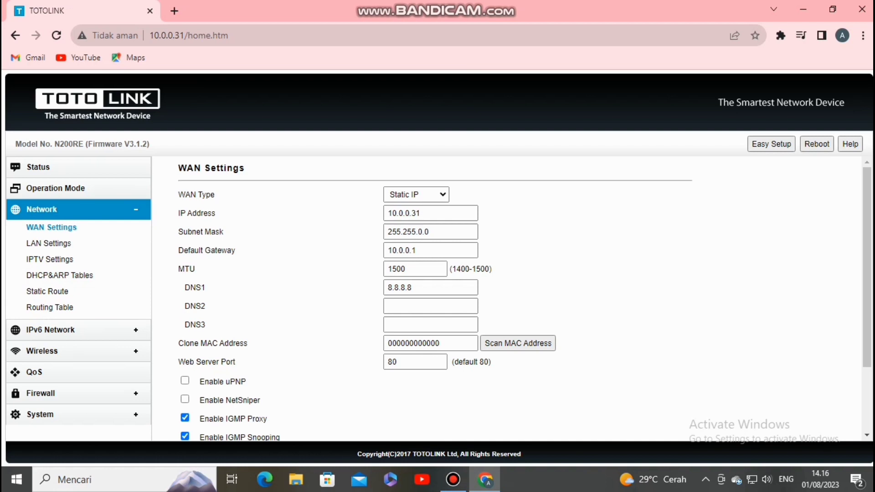
pyautogui.click(51, 244)
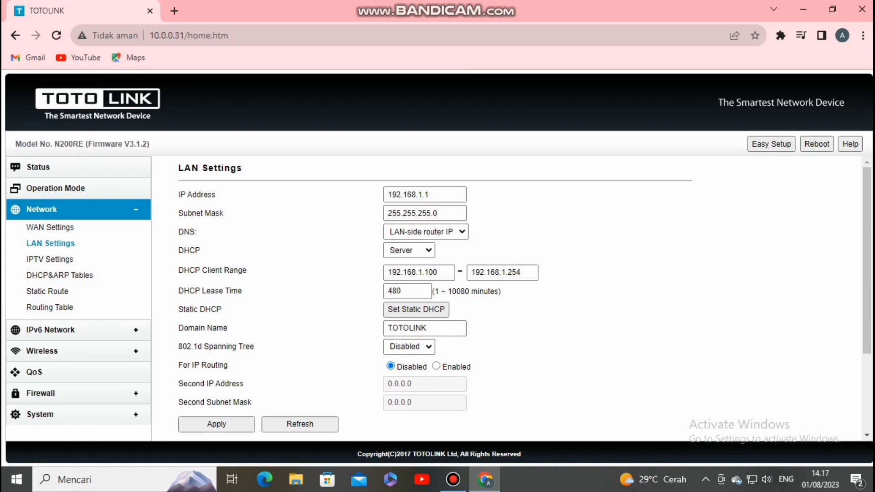
# Set the end of the DHCP client range to 192.168.1.103 and check the DHCP clients table
pyautogui.moveTo(178, 250); pyautogui.dragTo(178, 271)
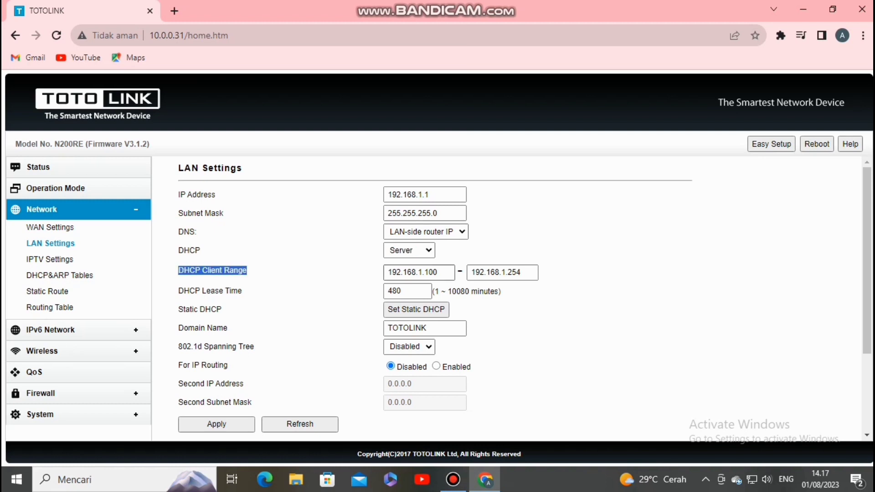
pyautogui.moveTo(438, 272); pyautogui.dragTo(387, 272)
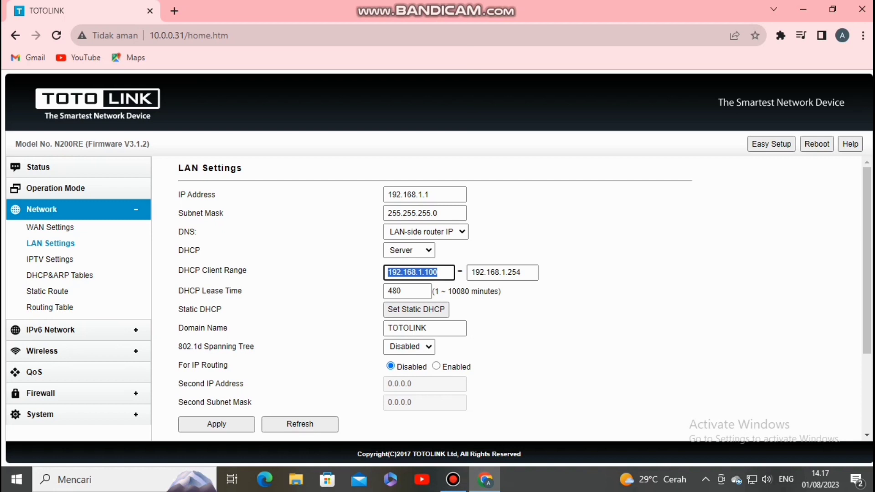
pyautogui.moveTo(508, 273); pyautogui.dragTo(521, 272)
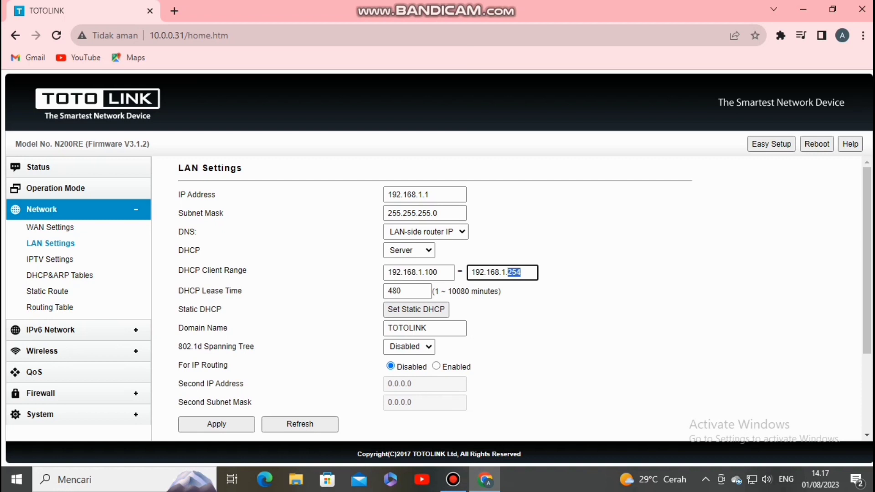
pyautogui.write('103')
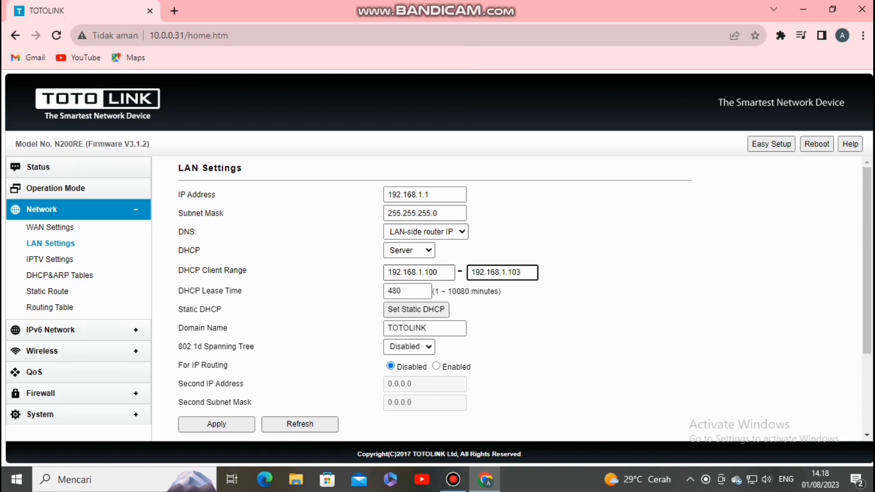
pyautogui.scroll(-3, 525, 299)
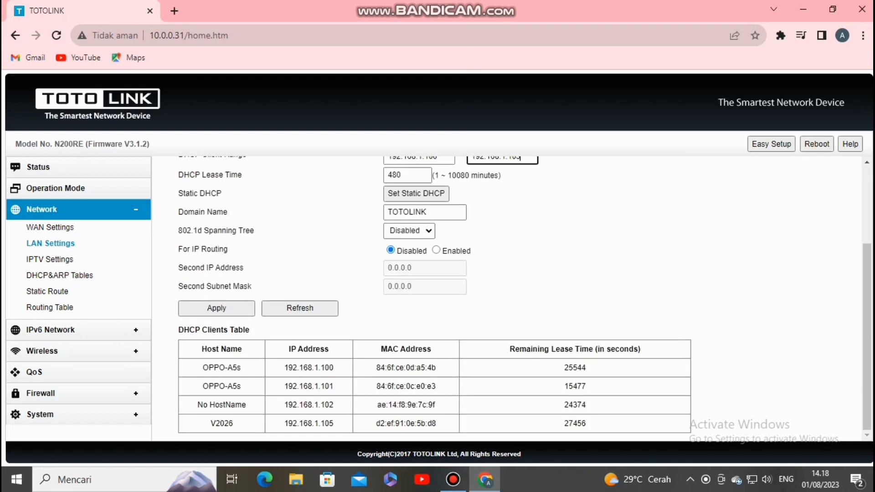
pyautogui.scroll(3, 524, 298)
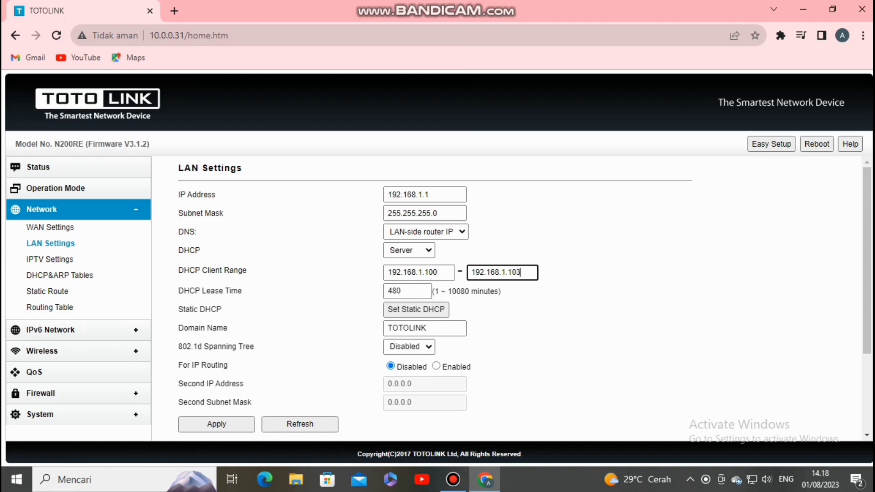
# Set the DHCP lease time to 10000 minutes and review the LAN settings and the DHCP clients table
pyautogui.moveTo(242, 291); pyautogui.dragTo(178, 291)
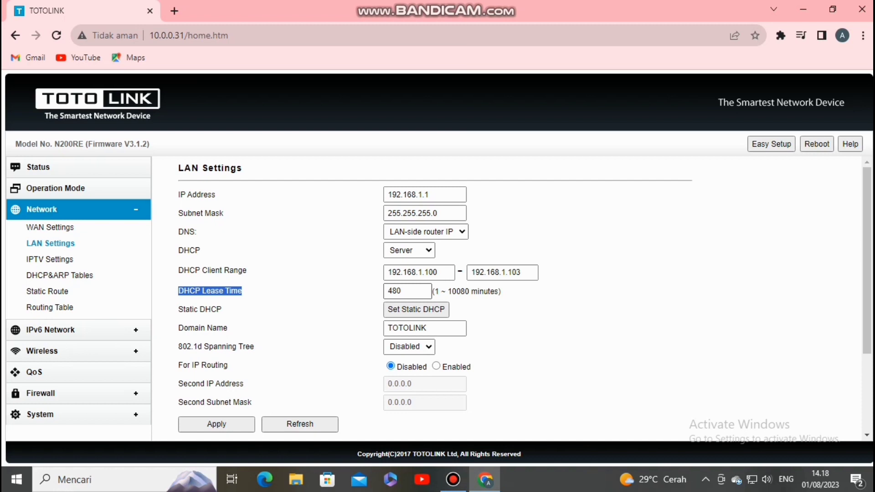
pyautogui.click(403, 291)
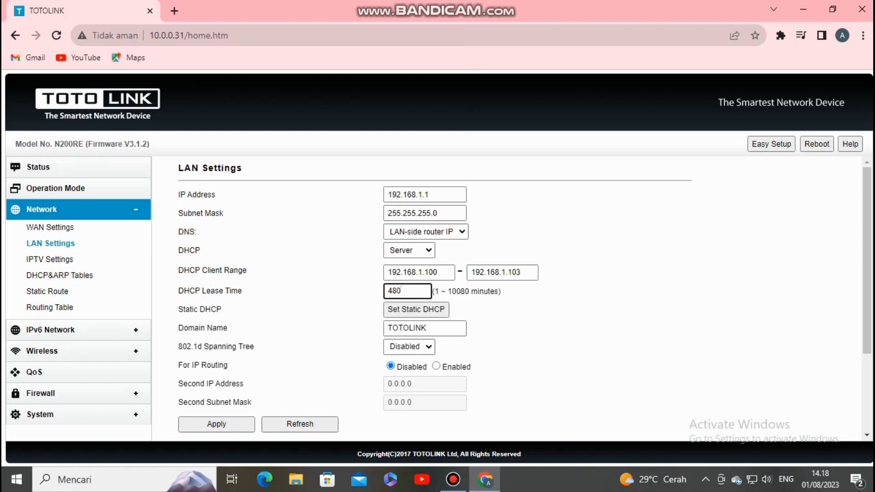
pyautogui.moveTo(447, 291); pyautogui.dragTo(470, 292)
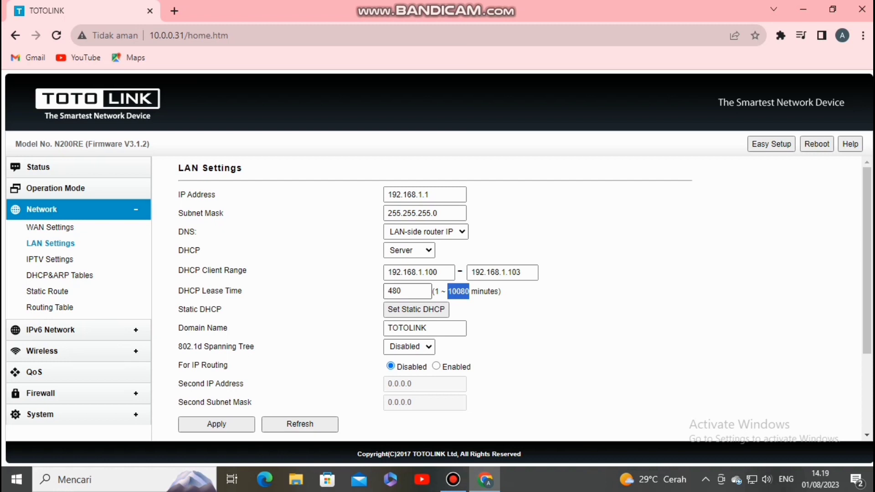
pyautogui.moveTo(404, 291); pyautogui.dragTo(387, 291)
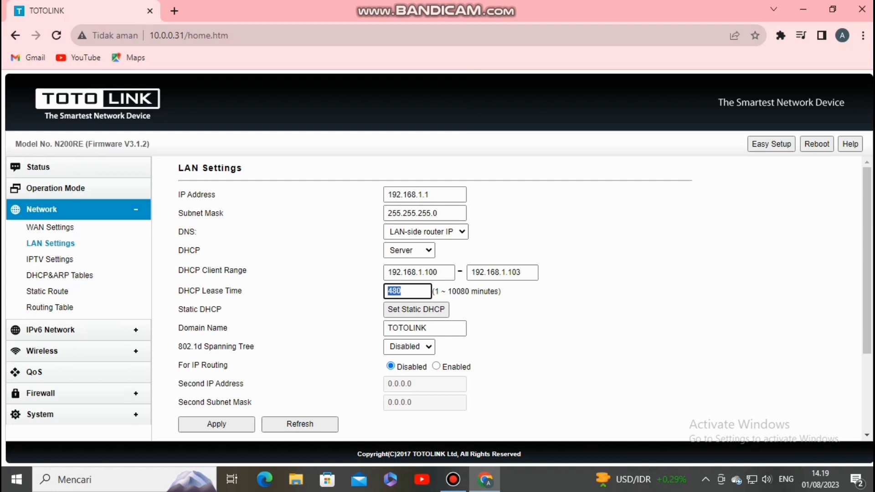
pyautogui.write('10000')
pyautogui.scroll(-3, 524, 297)
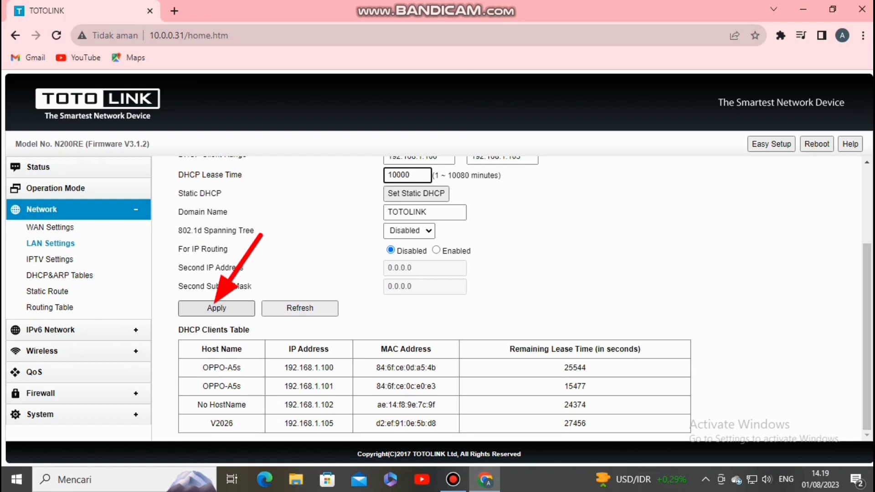
pyautogui.scroll(3, 524, 297)
pyautogui.scroll(-2, 524, 297)
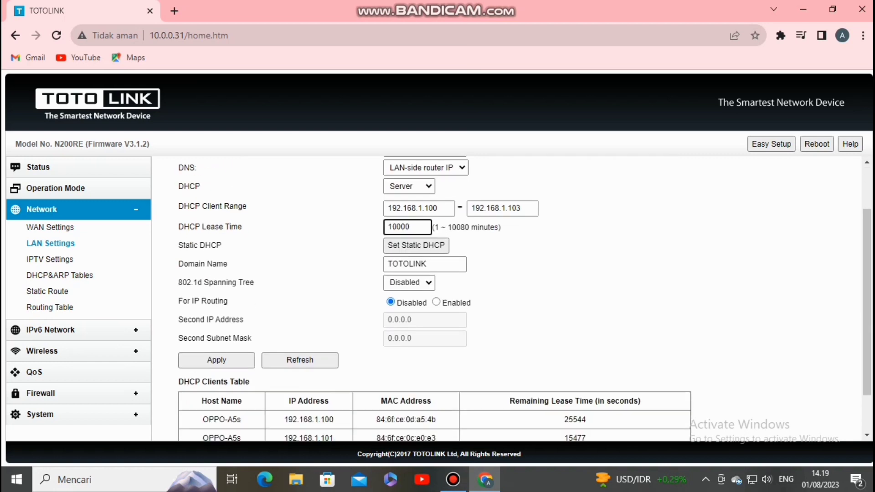
pyautogui.scroll(2, 524, 297)
pyautogui.scroll(1, 524, 296)
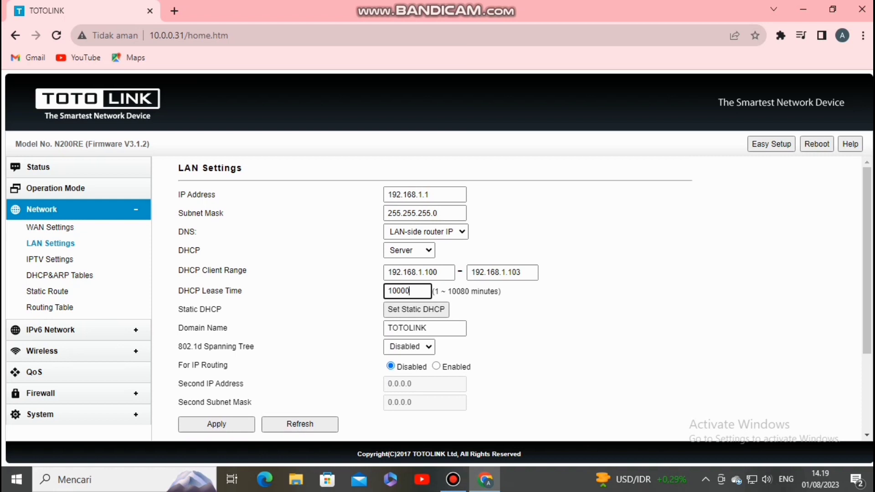
pyautogui.scroll(-3, 320, 296)
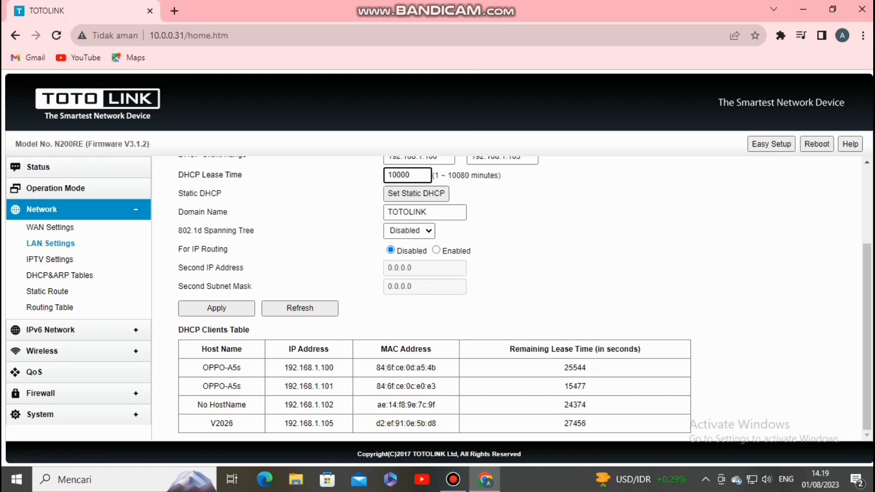
# Open the firewall's MAC filtering settings and choose Allow Listed as the filtering mode
pyautogui.click(41, 393)
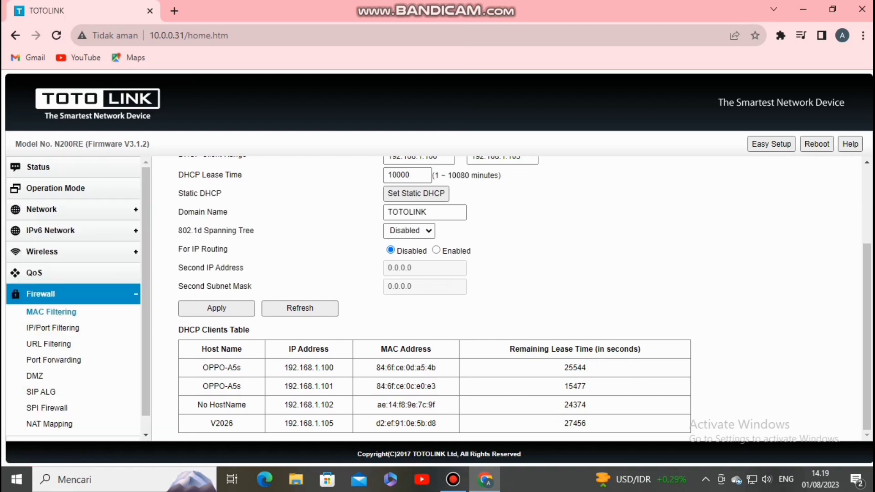
pyautogui.scroll(-1, 78, 299)
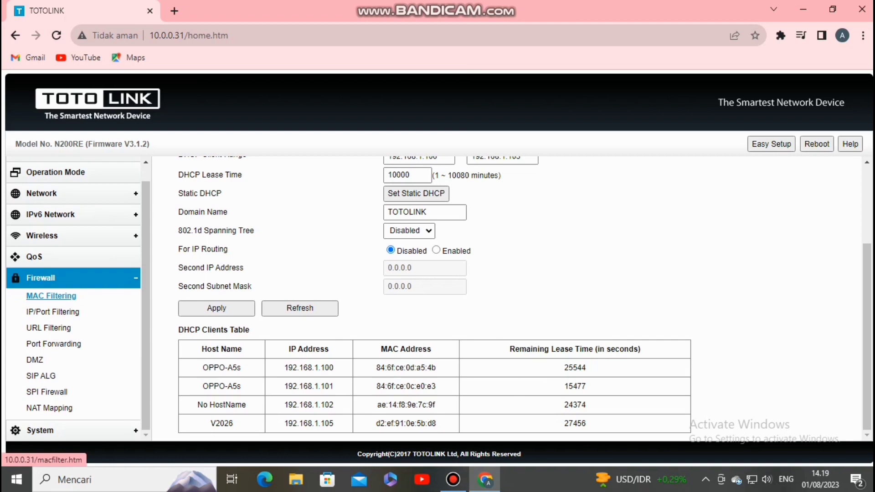
pyautogui.click(51, 296)
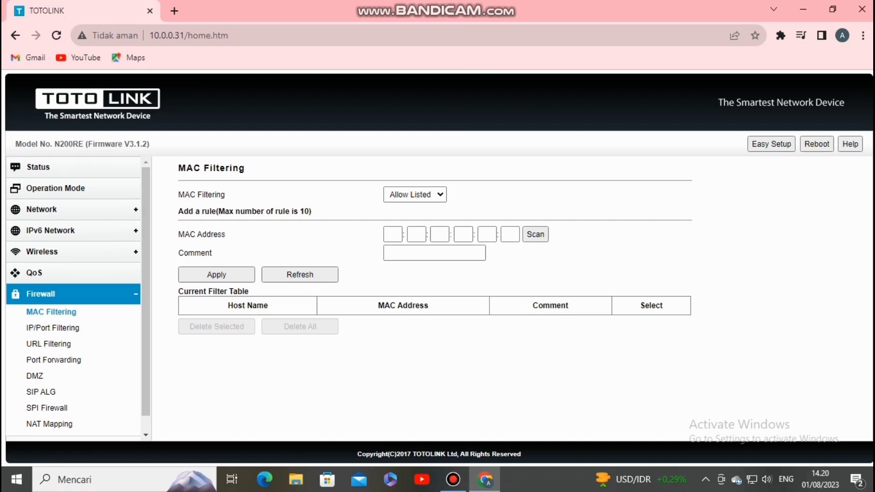
pyautogui.click(415, 195)
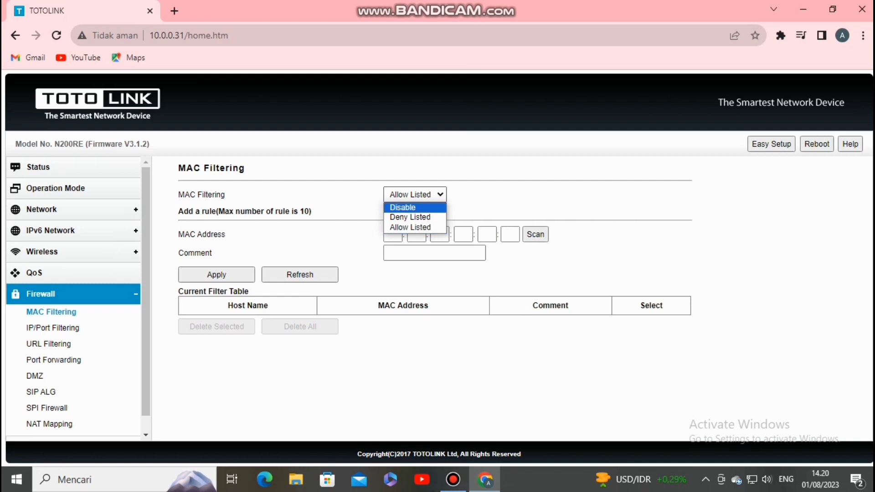
pyautogui.press('Down')
pyautogui.press('Down')
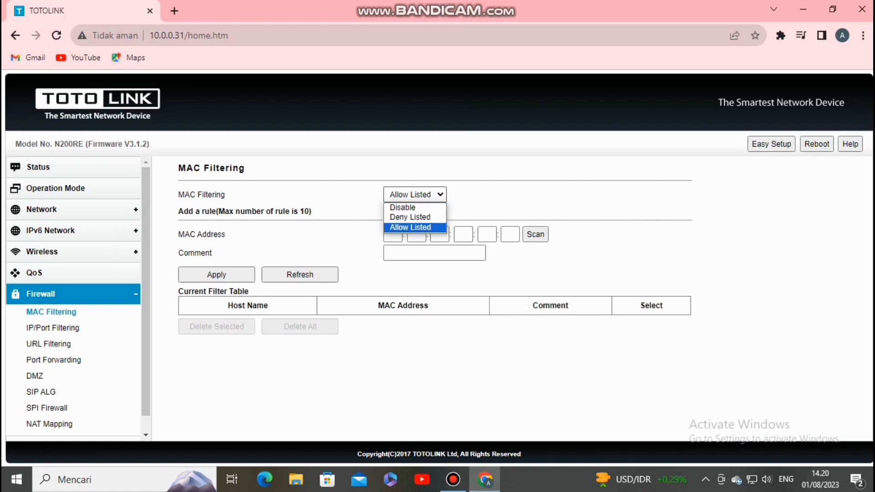
pyautogui.press('Return')
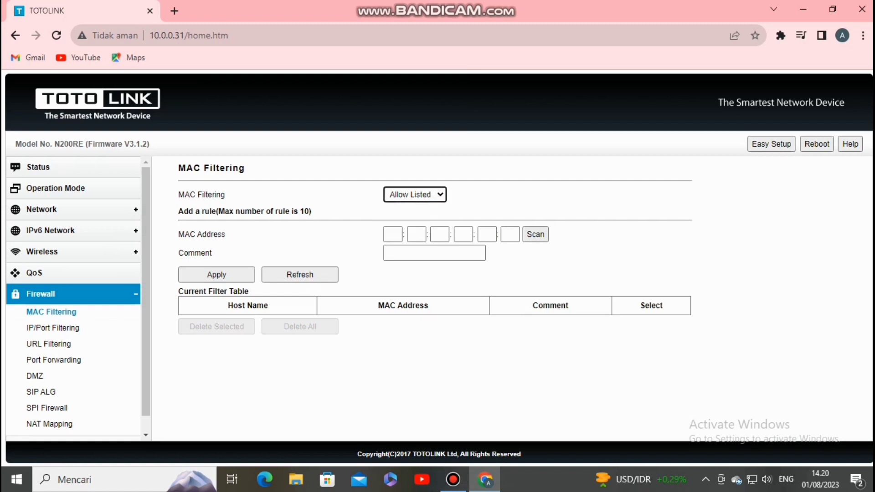
# Scan the connected wireless devices and add the one at 192.168.1.100 to the MAC filter's allowed list
pyautogui.press('Tab')
pyautogui.press('Tab')
pyautogui.press('Tab')
pyautogui.press('Tab')
pyautogui.press('Tab')
pyautogui.press('Tab')
pyautogui.press('Tab')
pyautogui.press('Return')
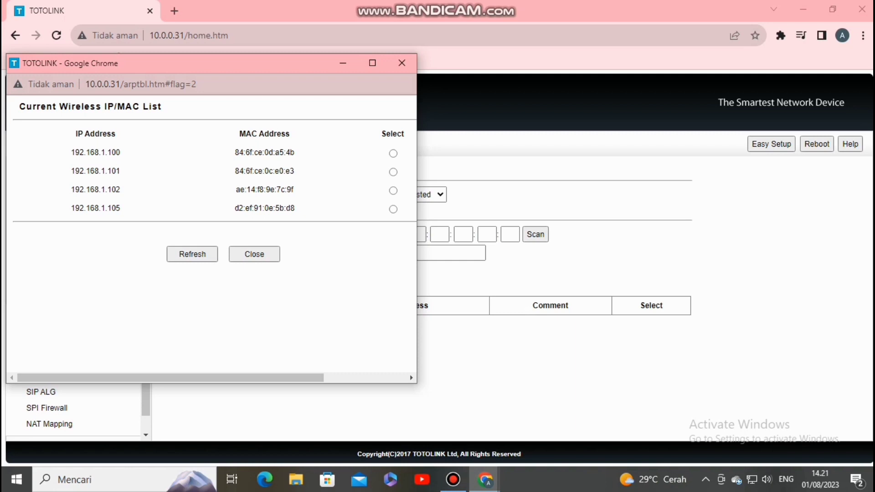
pyautogui.click(393, 153)
pyautogui.click(254, 254)
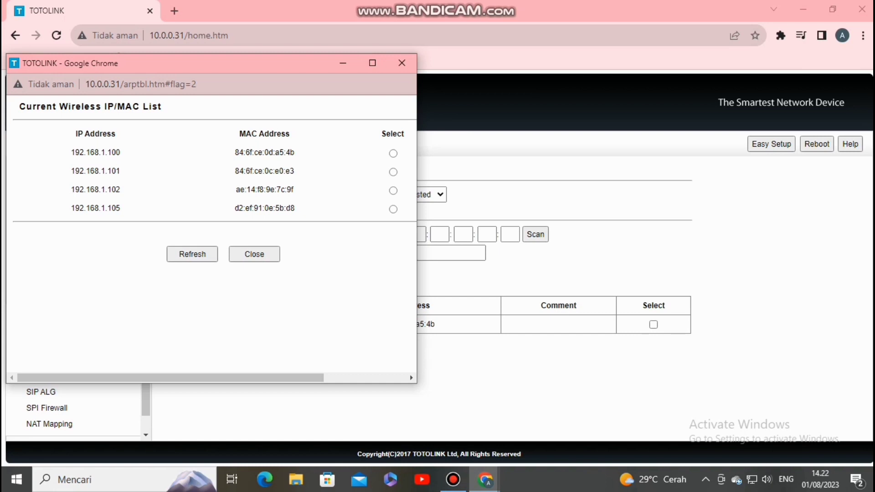
# Close the wireless IP/MAC list and the browser window
pyautogui.click(402, 63)
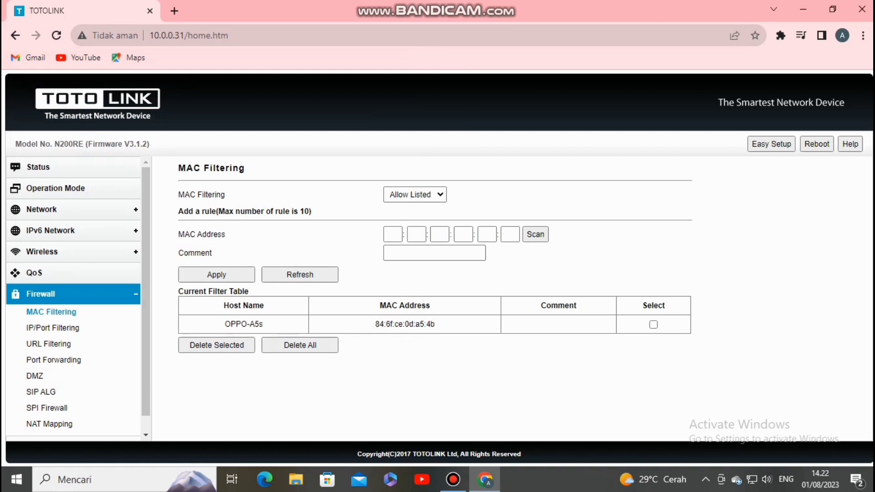
pyautogui.click(861, 9)
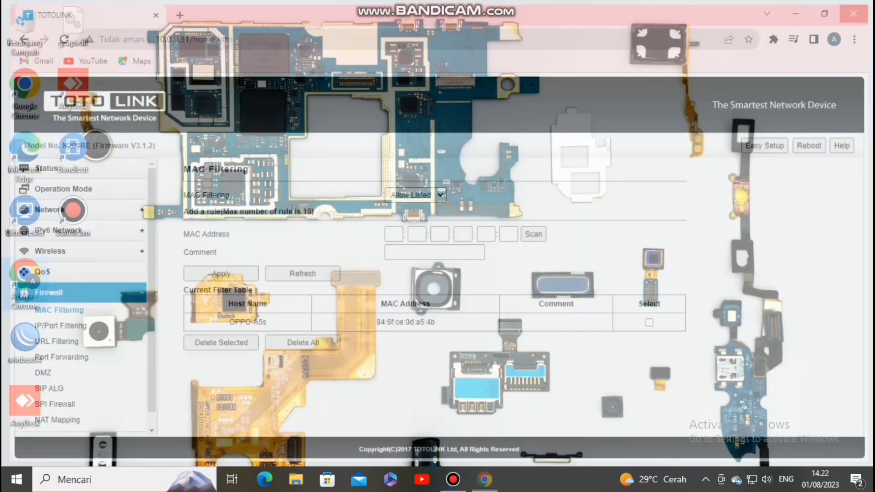